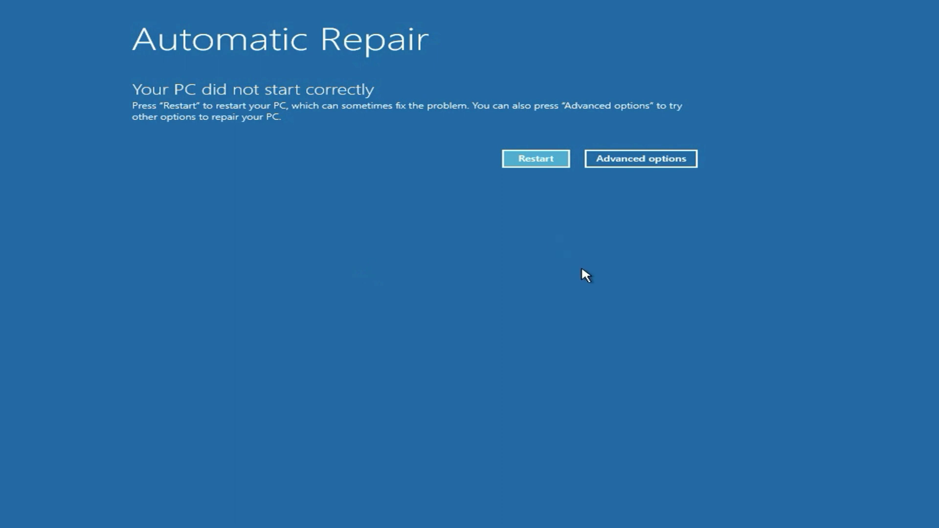
- Go from Automatic Repair through Troubleshoot to the Advanced options recovery tools page
{"action": "left_click", "coordinate": [629, 166]}
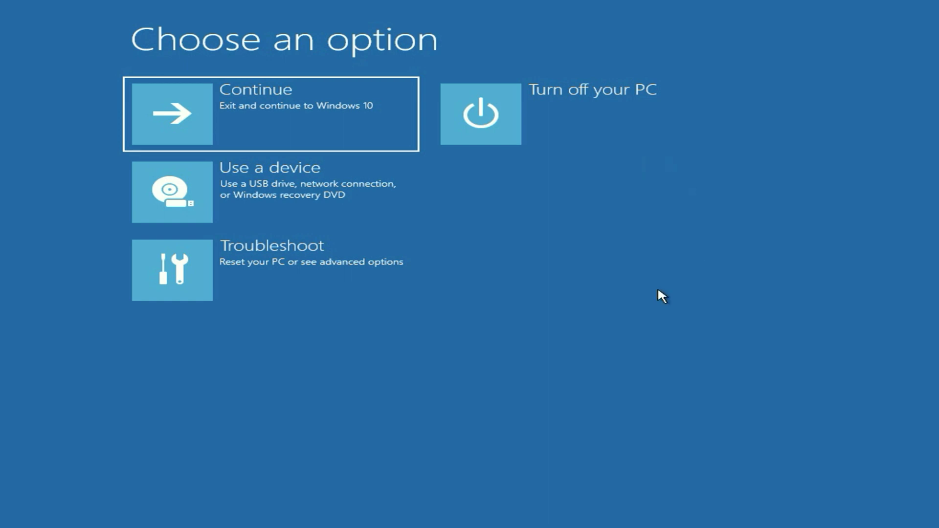
{"action": "left_click", "coordinate": [322, 282]}
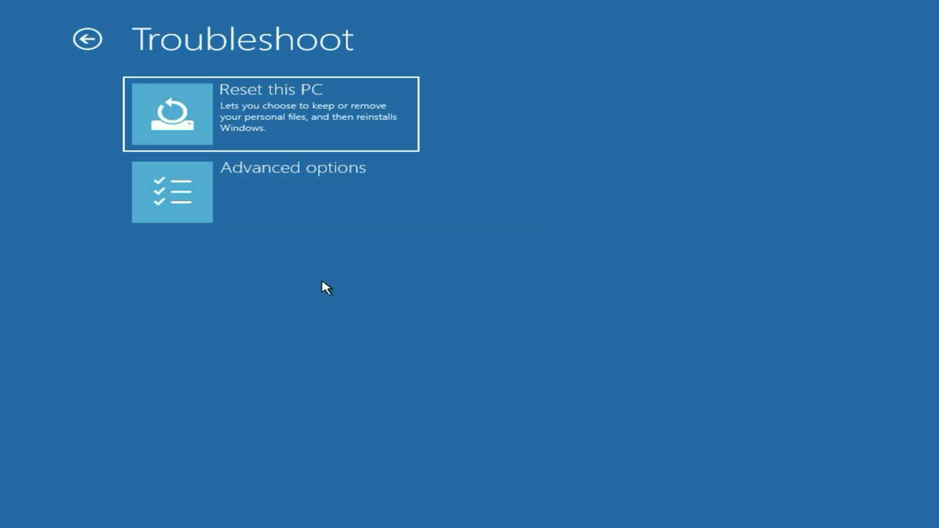
{"action": "left_click", "coordinate": [287, 185]}
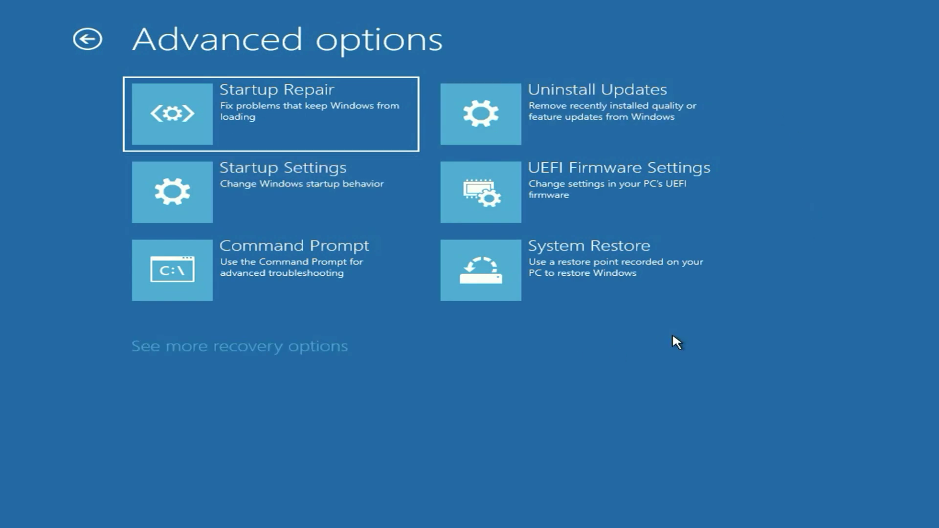
- Run Startup Repair and let it diagnose until it returns to Troubleshoot
{"action": "left_click", "coordinate": [274, 119]}
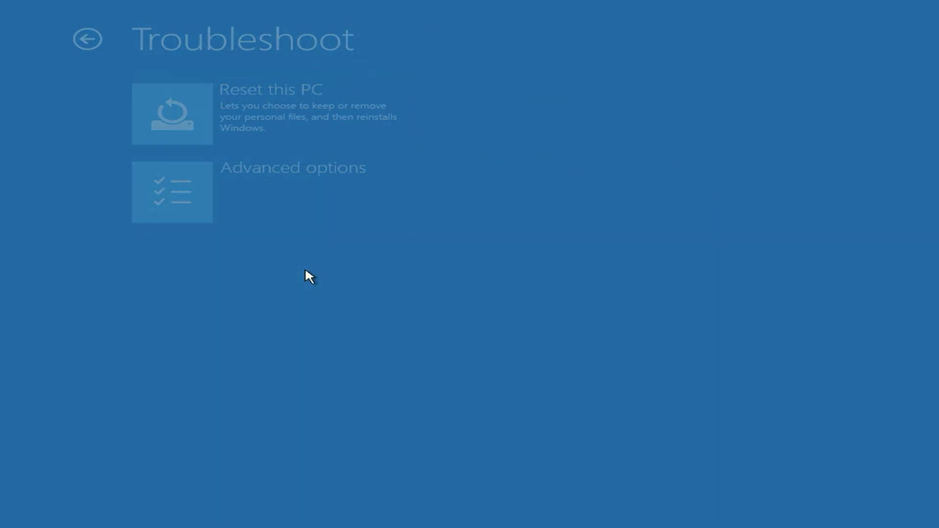
- Open Command Prompt from Advanced options, signing in with the account's password
{"action": "left_click", "coordinate": [302, 178]}
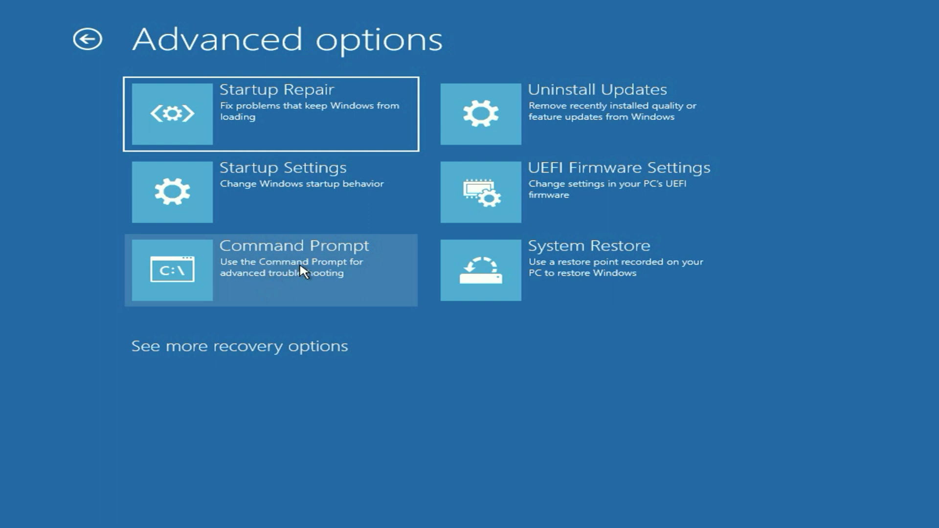
{"action": "left_click", "coordinate": [303, 271]}
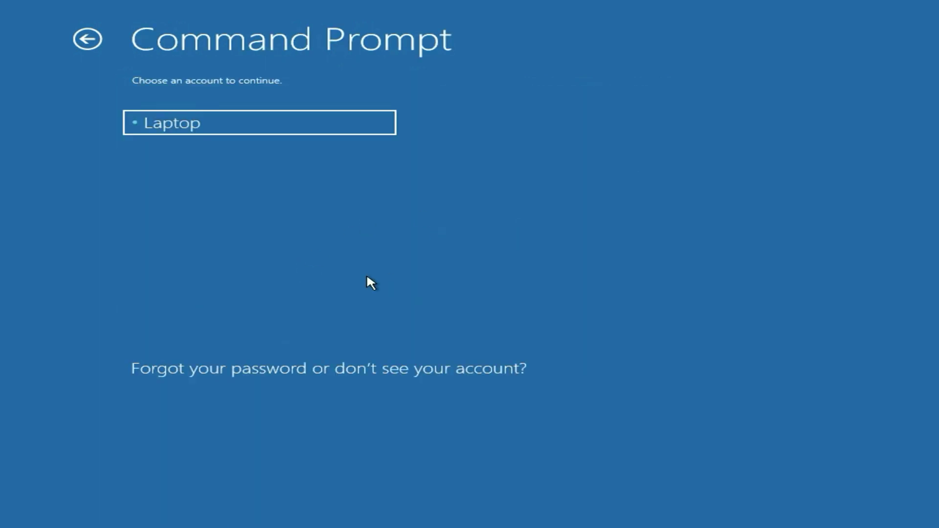
{"action": "left_click", "coordinate": [252, 128]}
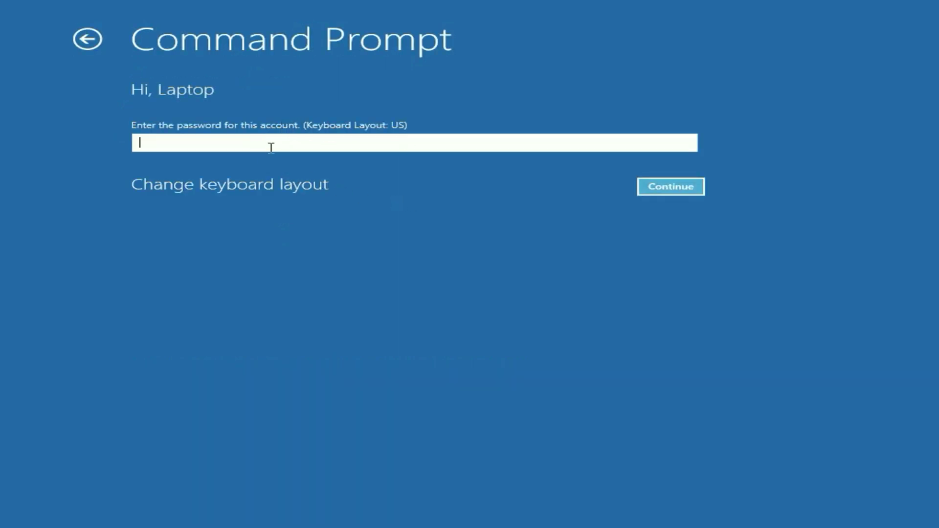
{"action": "type", "text": "******"}
{"action": "left_click", "coordinate": [668, 186]}
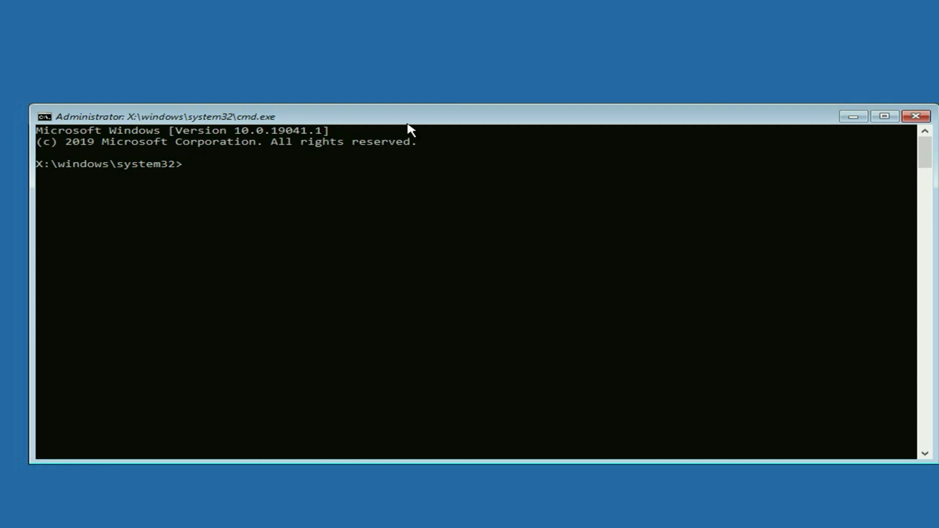
- Run sfc /scannow to verify system files
{"action": "type", "text": "fc"}
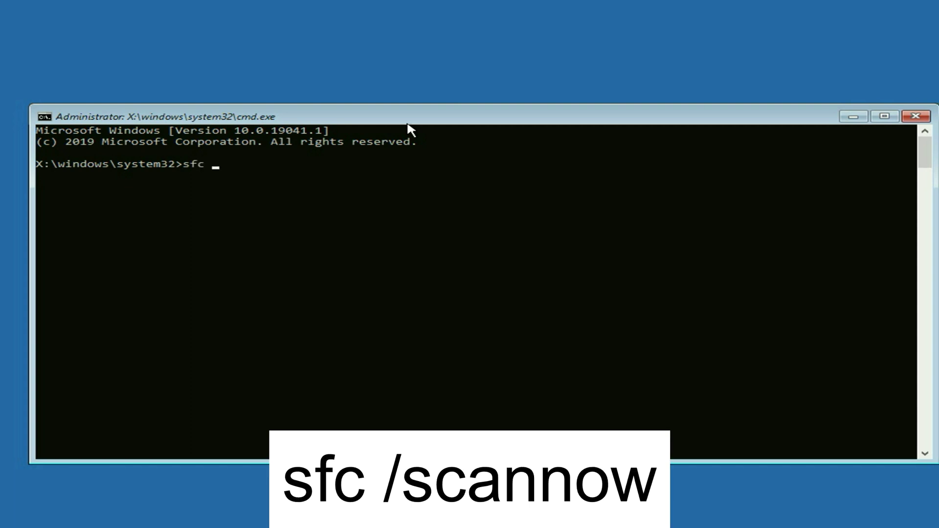
{"action": "type", "text": " /scannow"}
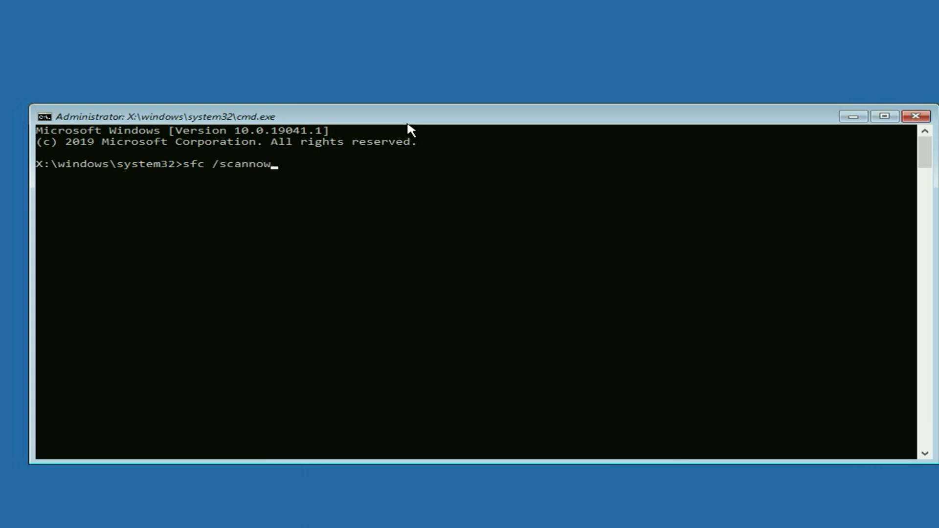
{"action": "key", "text": "Return"}
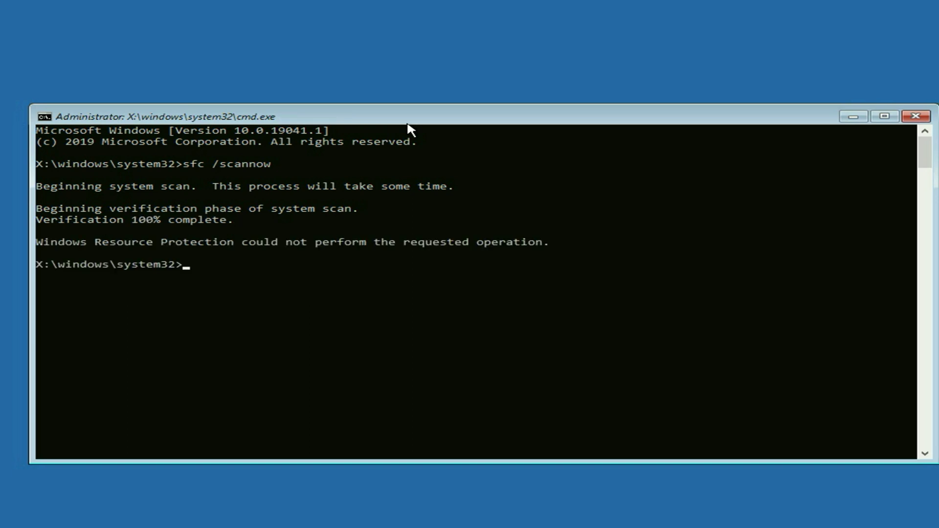
- Run bootrec /fixmbr and bootsect /nt60 sys to repair the MBR and bootcode
{"action": "type", "text": "bootre"}
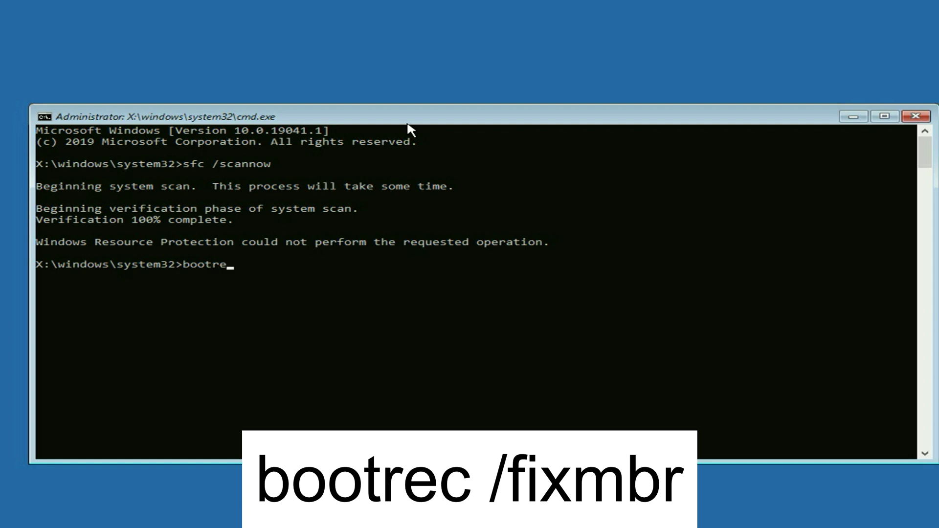
{"action": "type", "text": "c /fixmbr"}
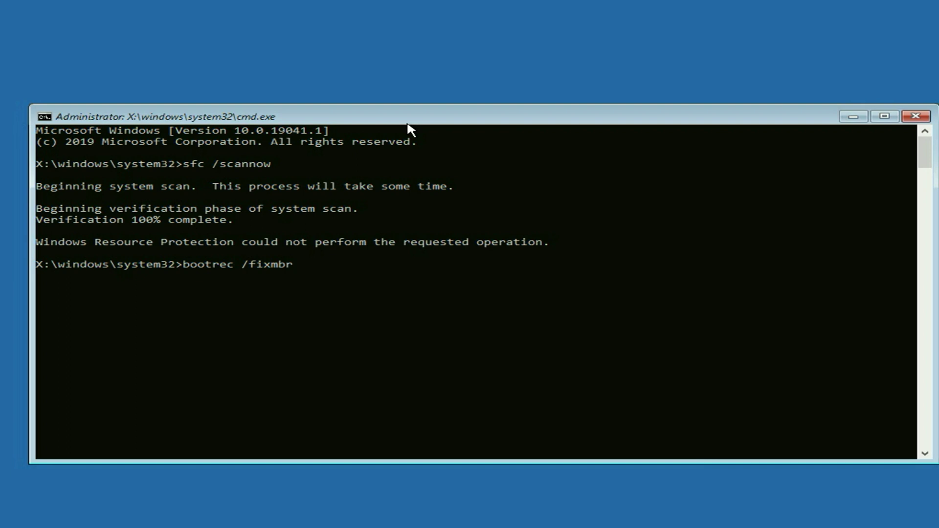
{"action": "key", "text": "Return"}
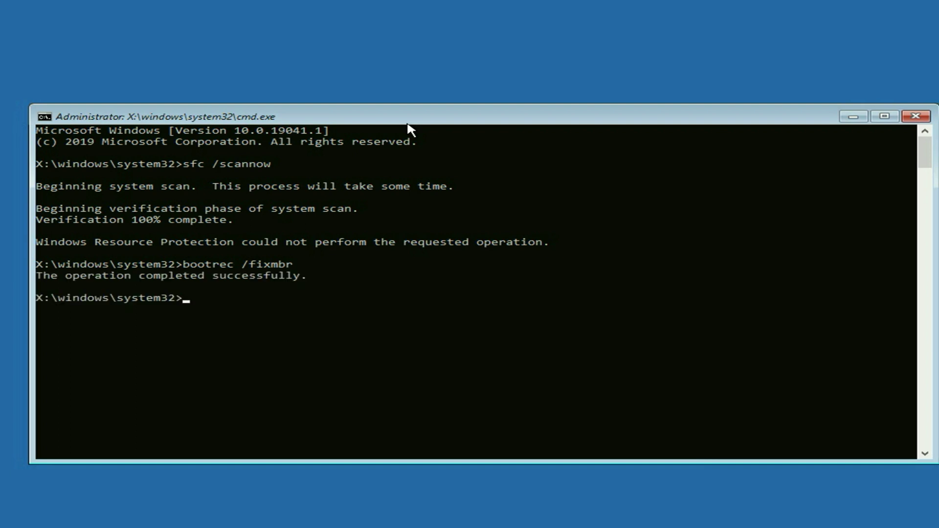
{"action": "type", "text": "boot"}
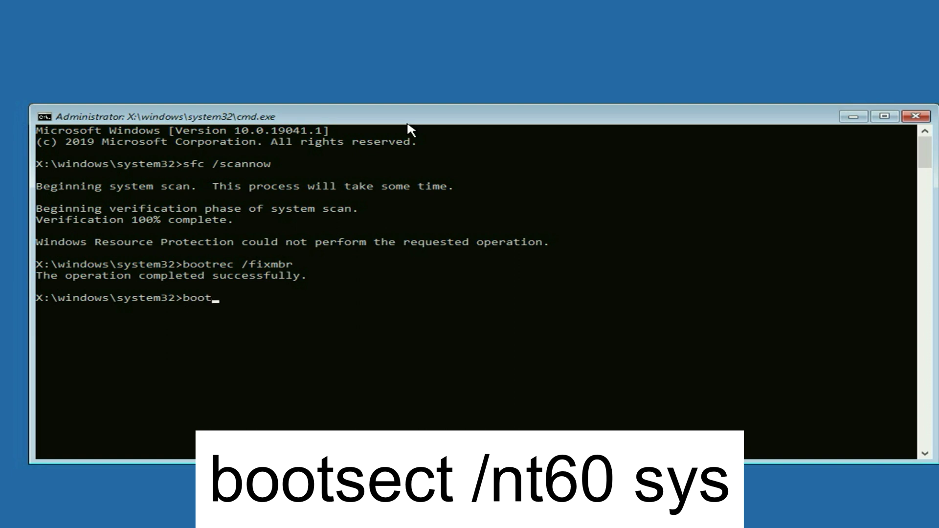
{"action": "type", "text": "sect /nt60 sys"}
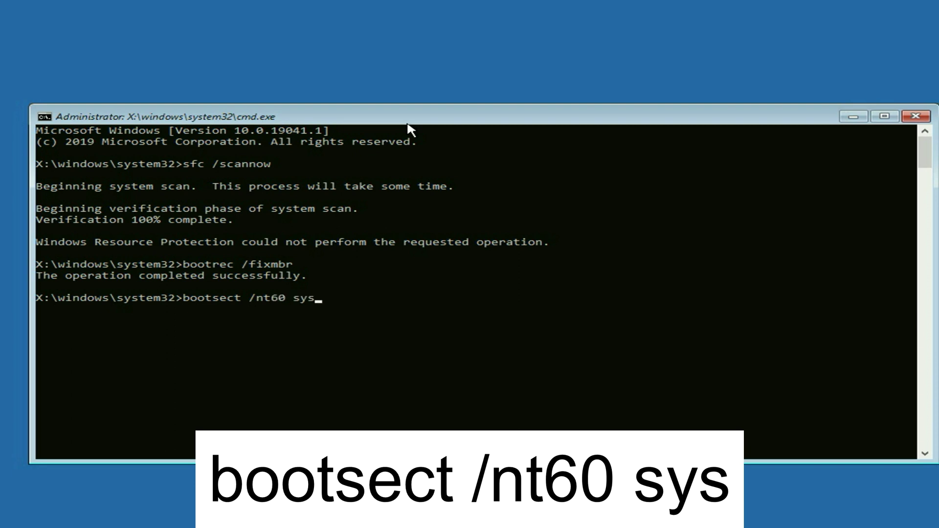
{"action": "key", "text": "Return"}
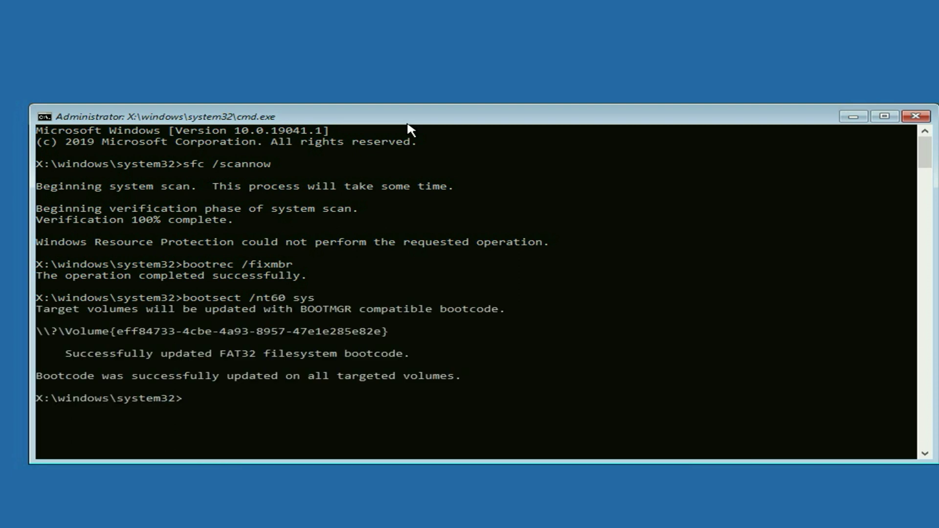
- Run bootrec /fixboot and bootrec /rebuildbcd to fix the boot sector and BCD
{"action": "type", "text": "bootrec"}
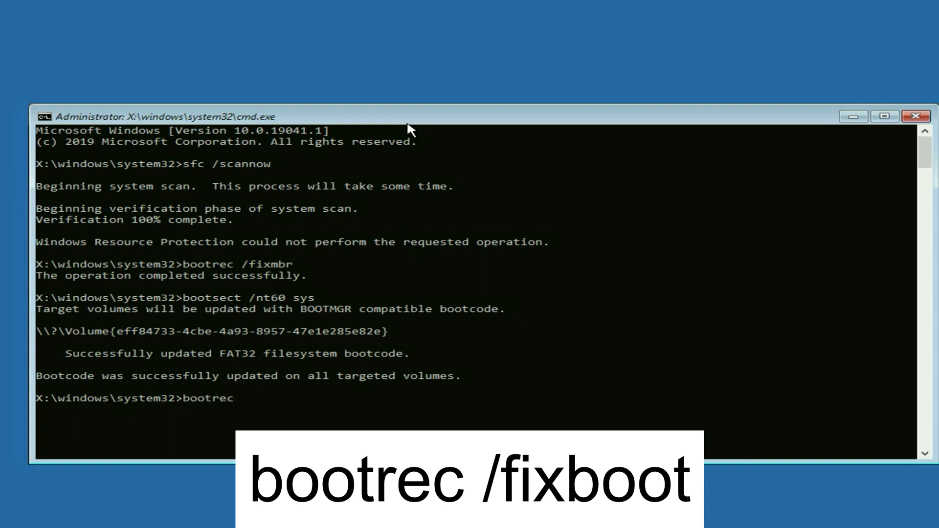
{"action": "type", "text": " /fixboot"}
{"action": "key", "text": "Return"}
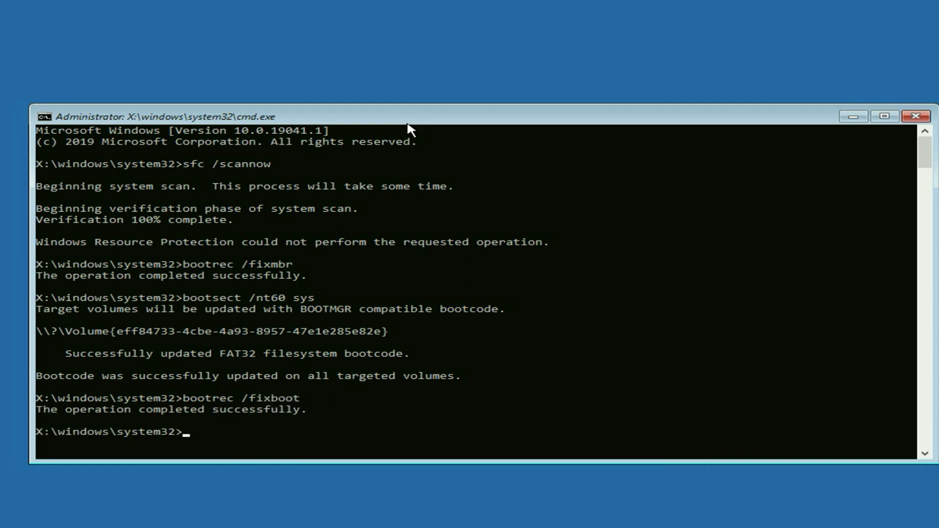
{"action": "scroll", "coordinate": [342, 281], "scroll_direction": "down", "scroll_amount": 4}
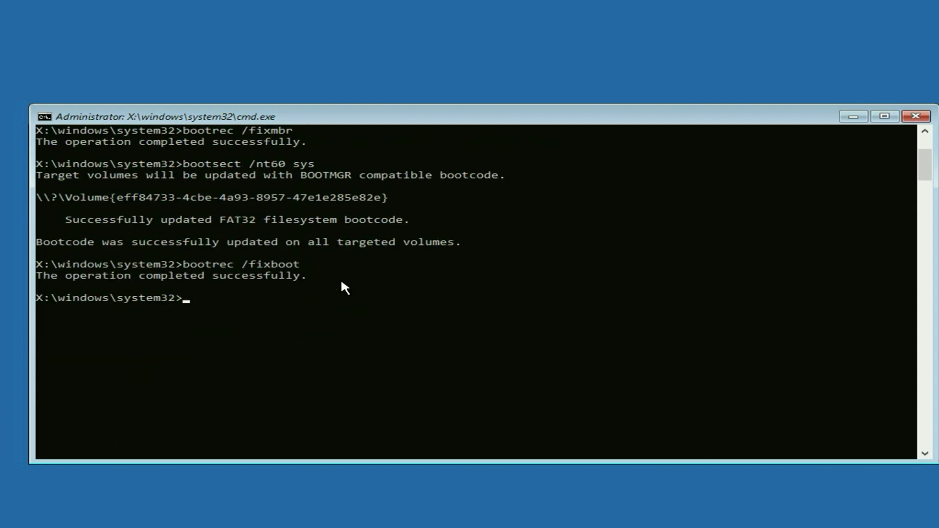
{"action": "type", "text": "bootre"}
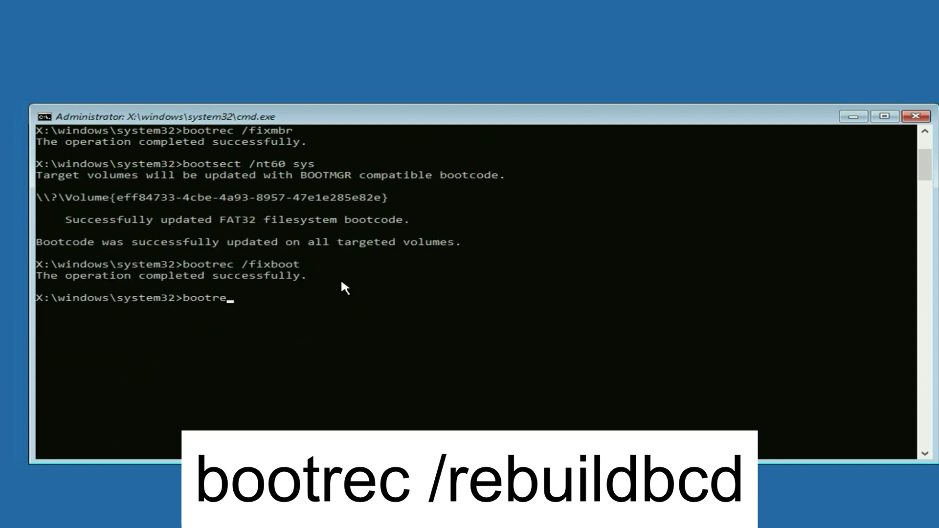
{"action": "type", "text": "c /rebuildbcd"}
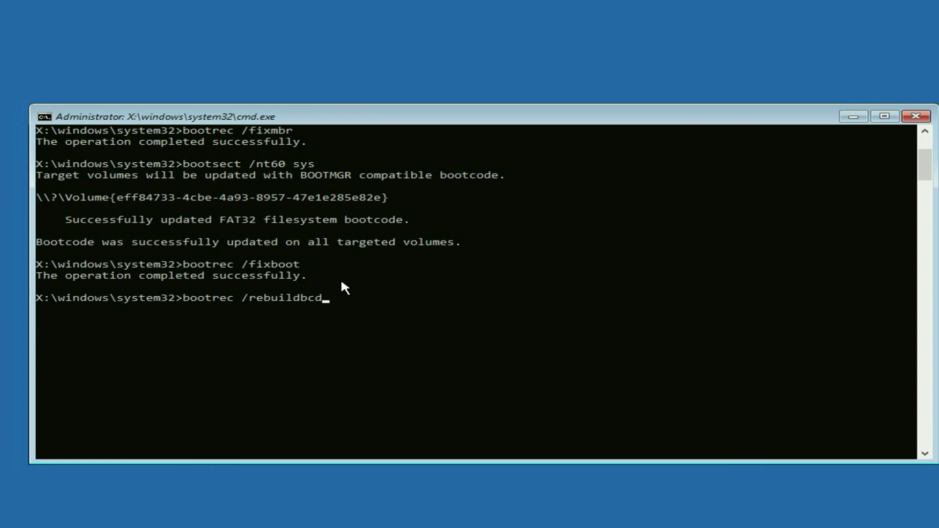
{"action": "key", "text": "Return"}
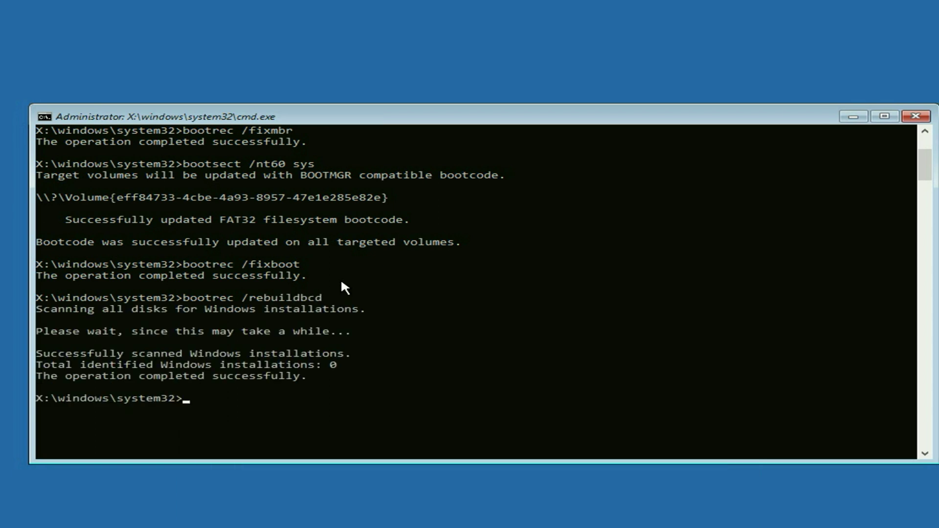
{"action": "scroll", "coordinate": [343, 315], "scroll_direction": "down", "scroll_amount": 2}
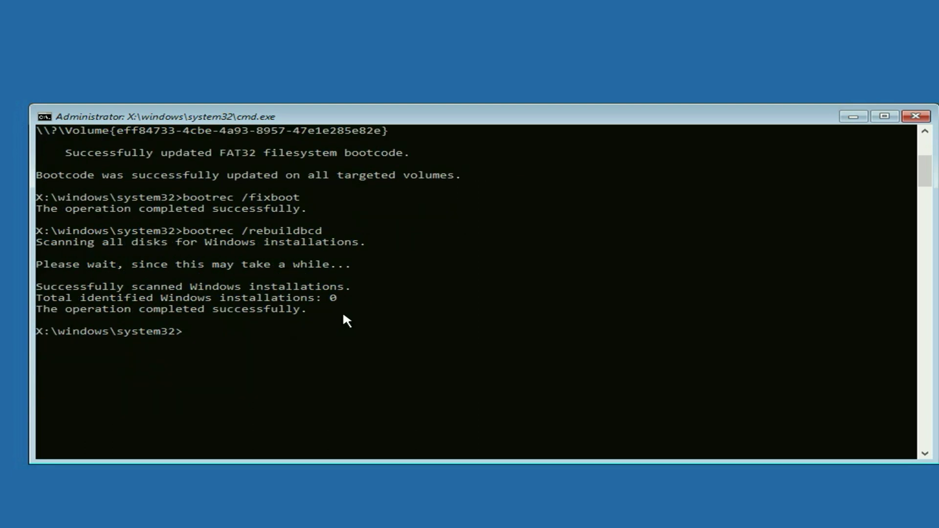
- Run chkdsk /f /r c: and wait for the disk check to finish
{"action": "type", "text": "chkds"}
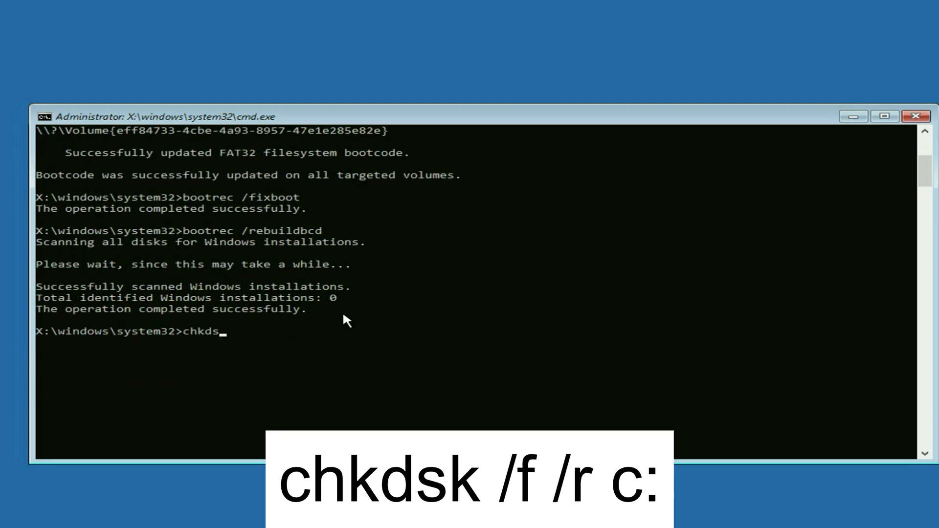
{"action": "type", "text": "k /f /r c:"}
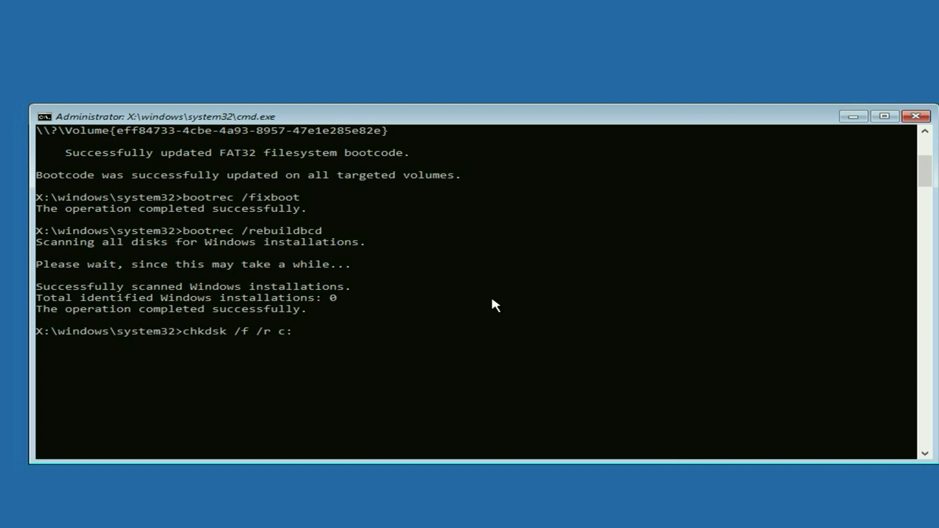
{"action": "key", "text": "Return"}
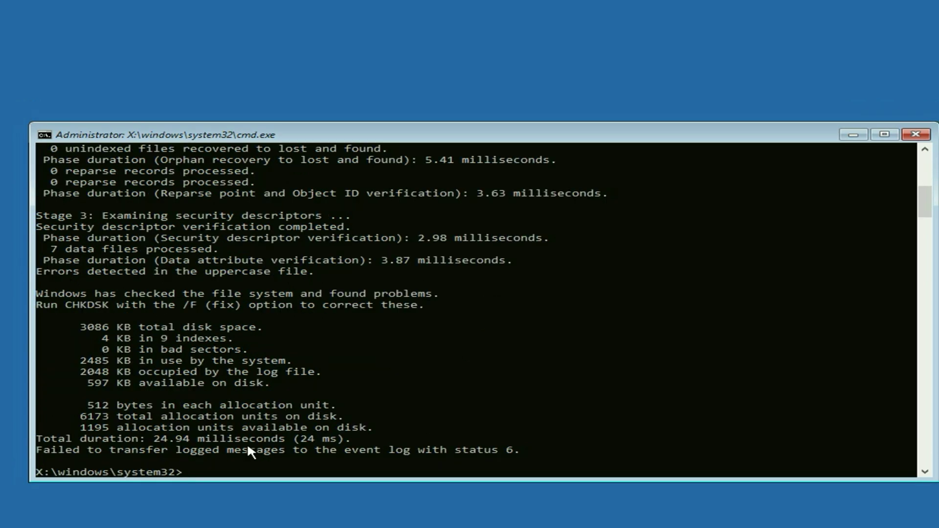
- Close the cmd.exe window to return to Choose an option
{"action": "left_click", "coordinate": [915, 134]}
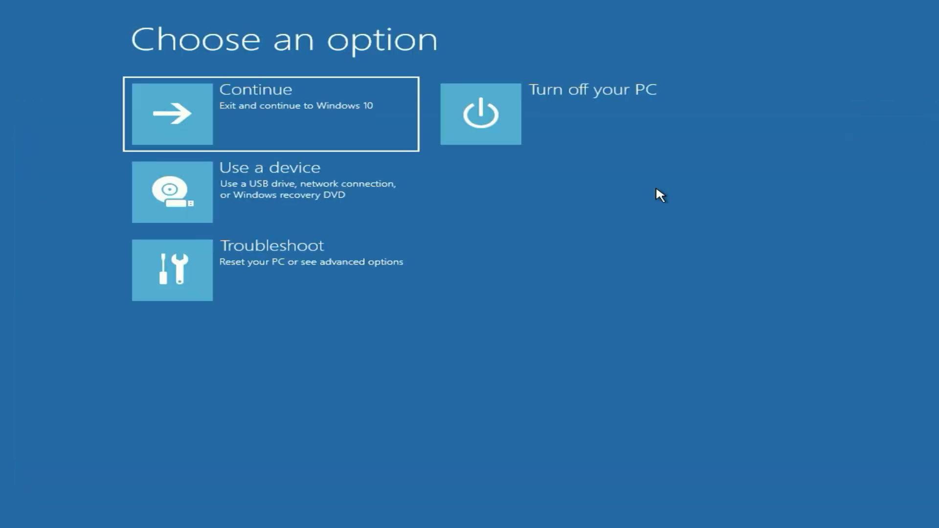